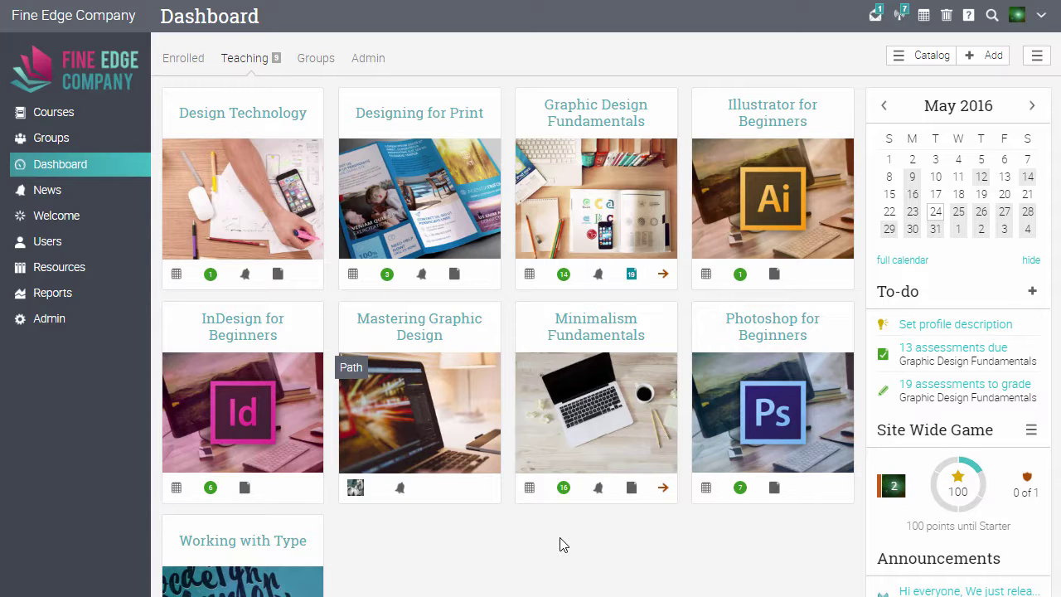
Open the Graphic Design Fundamentals Enrollment configuration and review its enrollment, unenrollment and inactivity settings
left_click(585, 206)
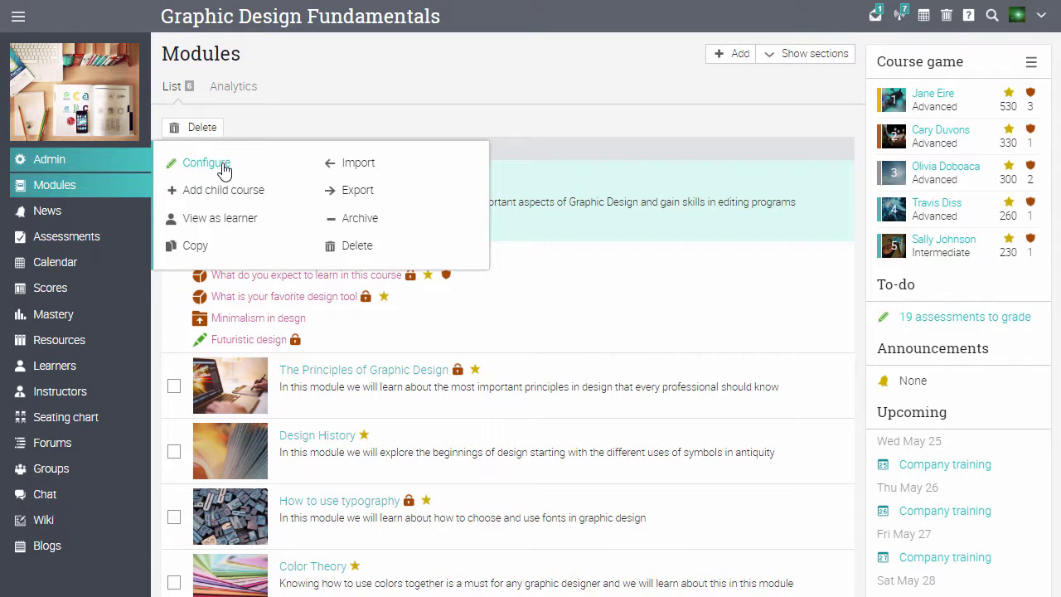
left_click(224, 170)
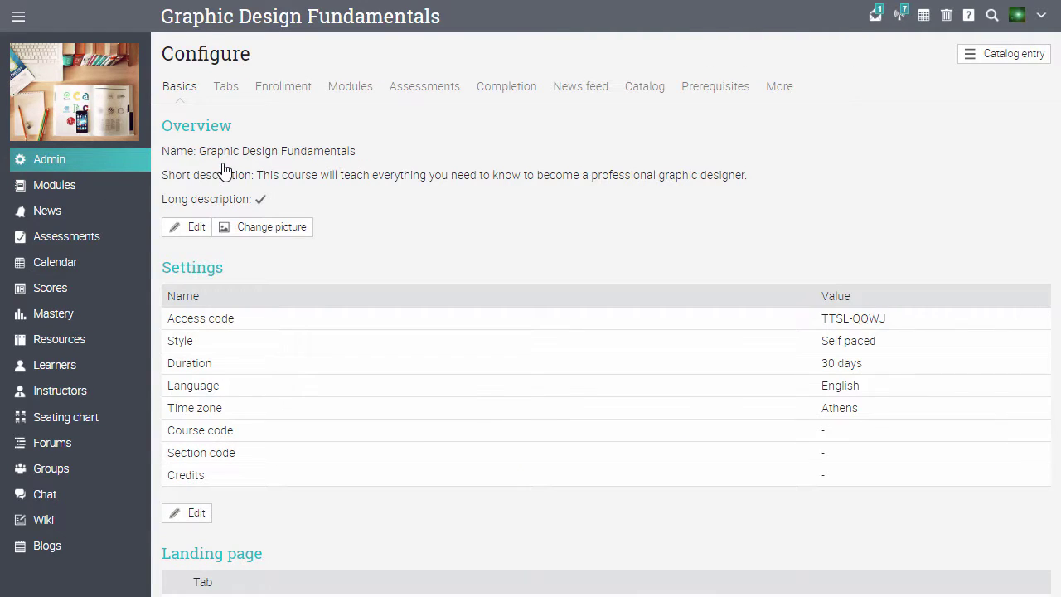
left_click(280, 92)
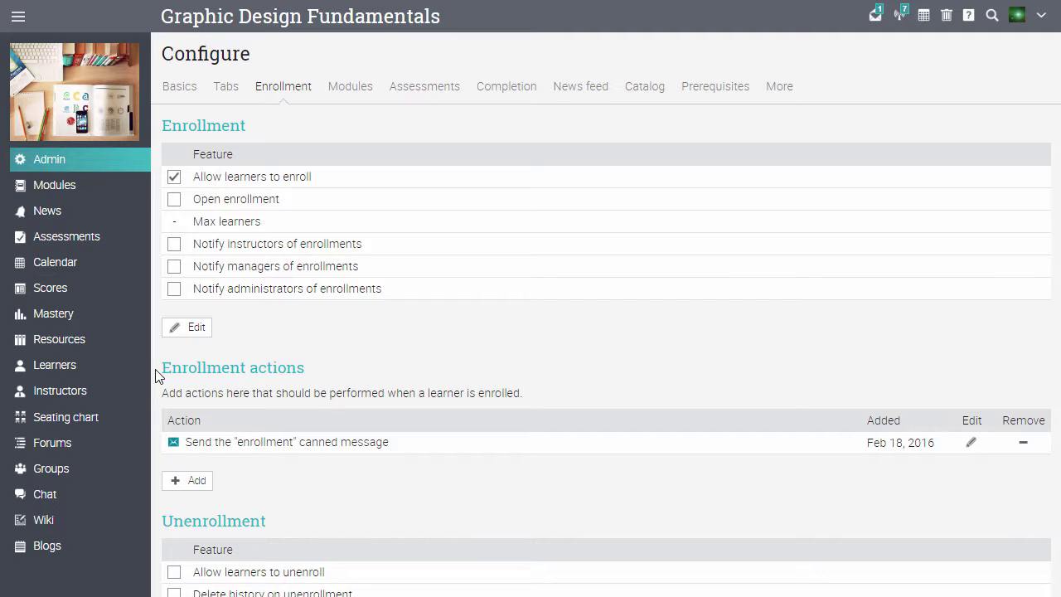
scroll(155, 389, "down", 2)
scroll(154, 407, "down", 3)
scroll(154, 407, "down", 3)
scroll(155, 414, "down", 5)
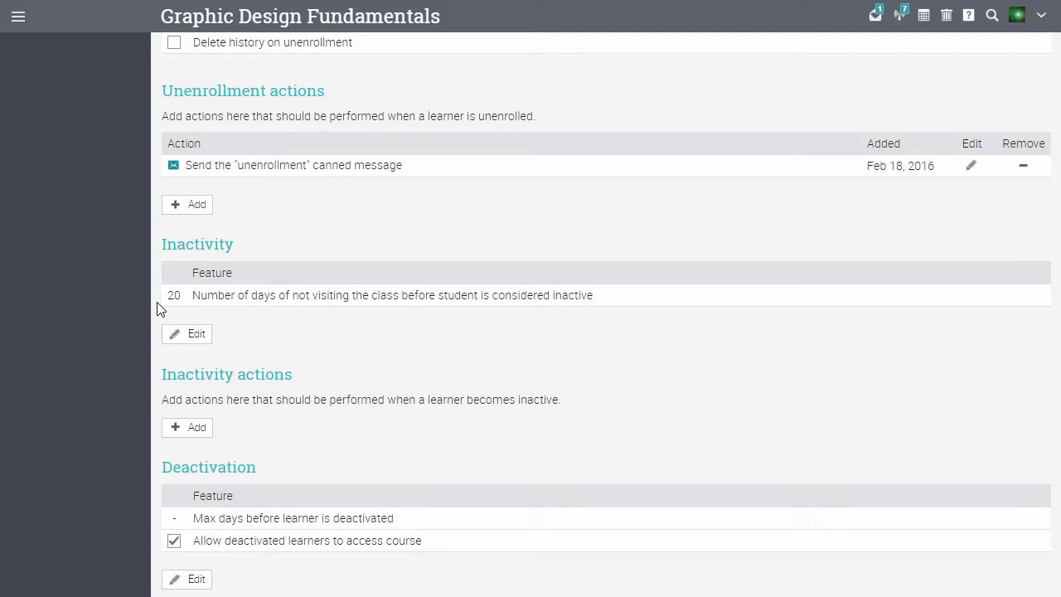
scroll(161, 244, "up", 2)
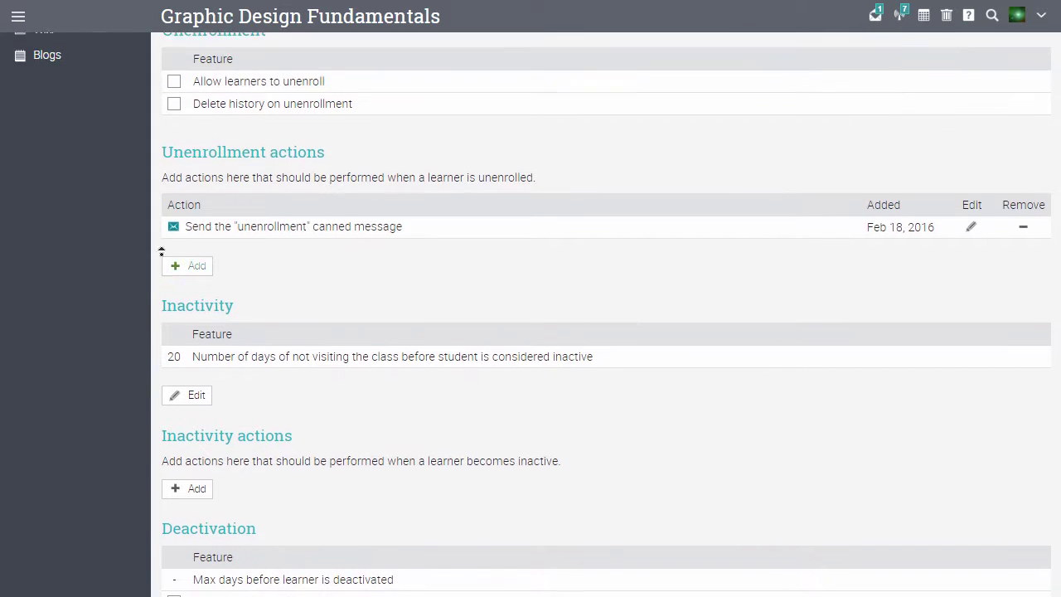
scroll(161, 244, "up", 3)
scroll(161, 244, "up", 3)
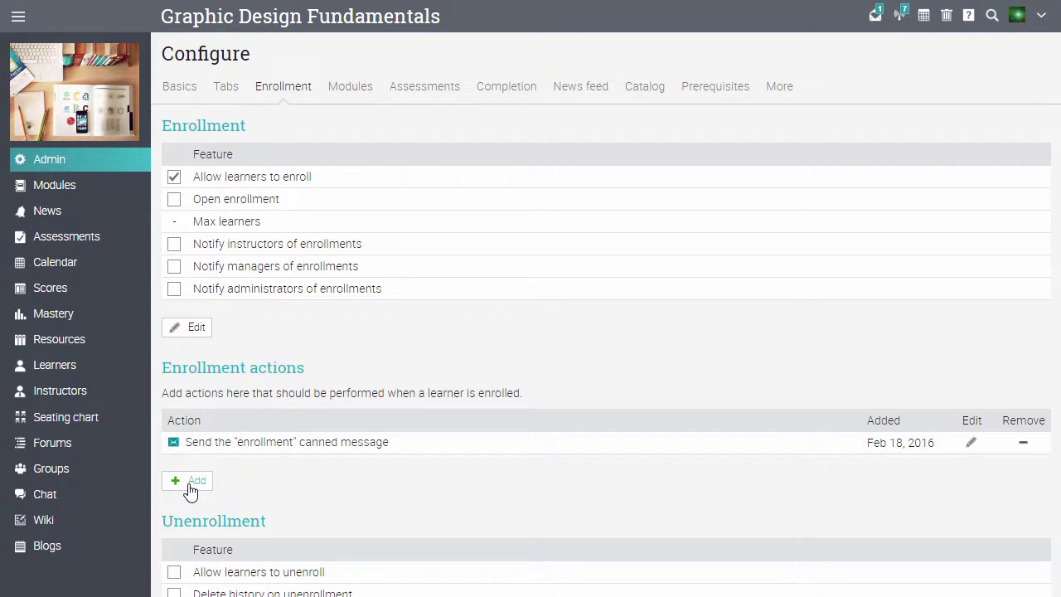
Start a new action under the course's Enrollment actions
left_click(190, 490)
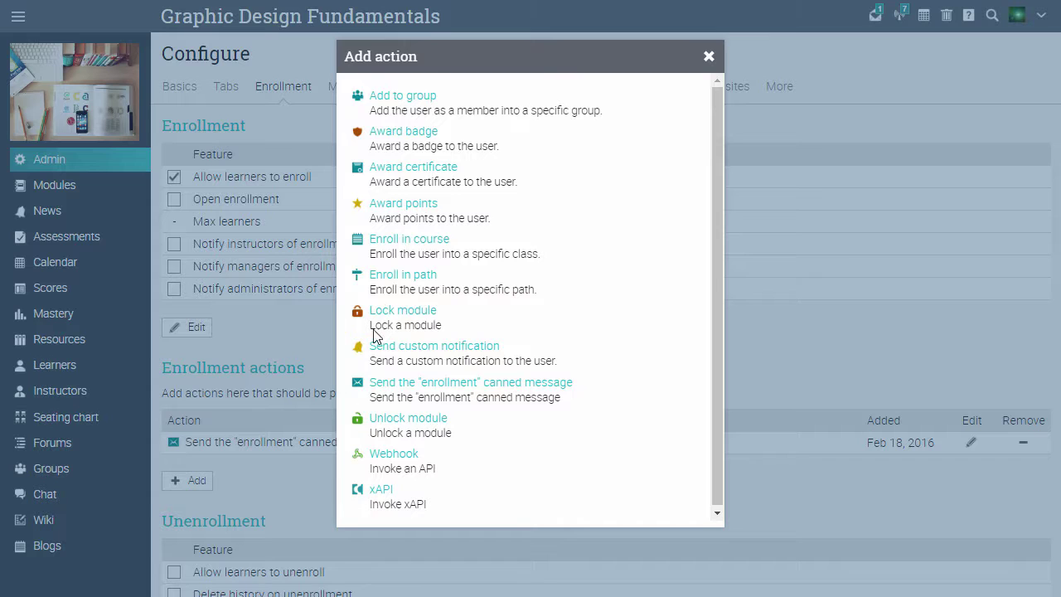
Save an Add to group enrollment action targeting the Design club group
left_click(399, 109)
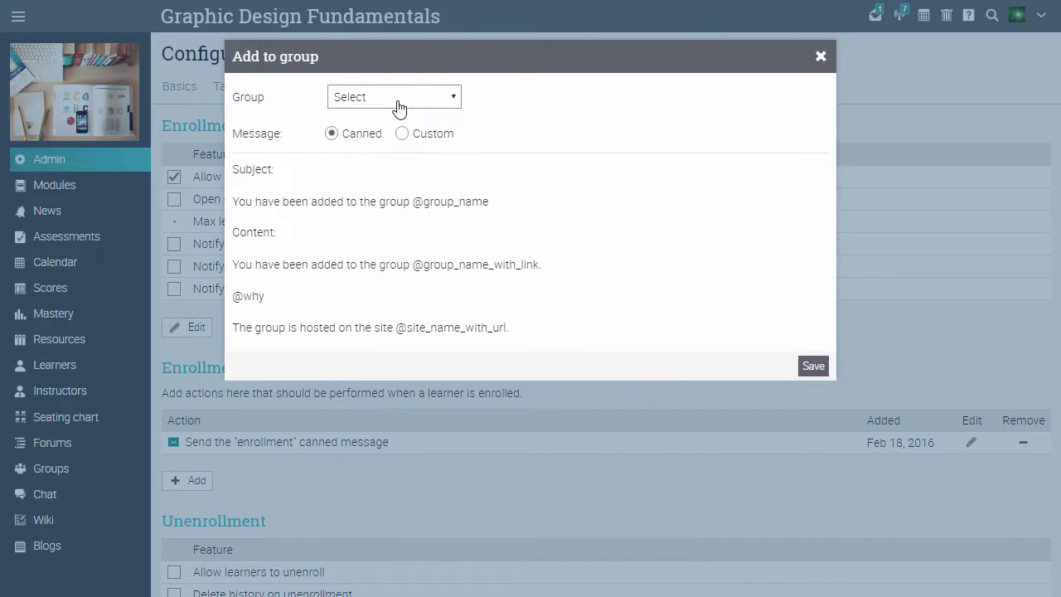
left_click(397, 100)
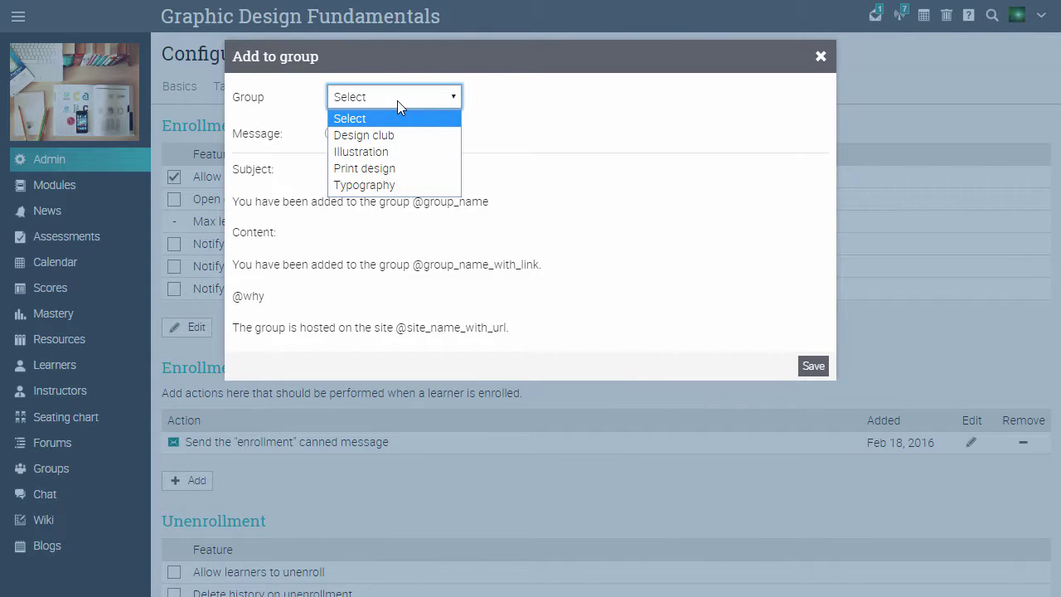
left_click(377, 135)
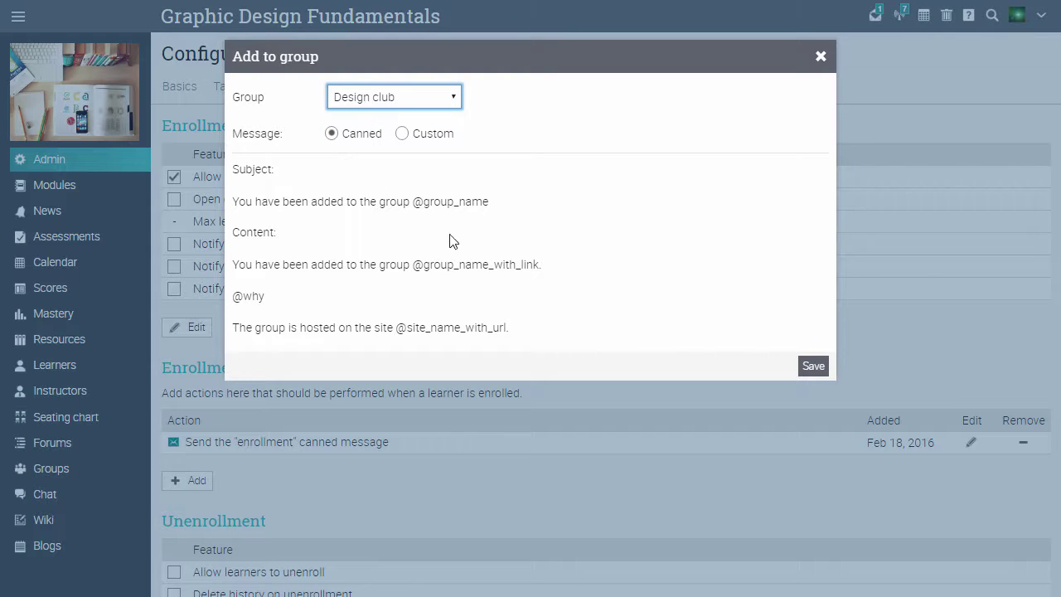
left_click(809, 373)
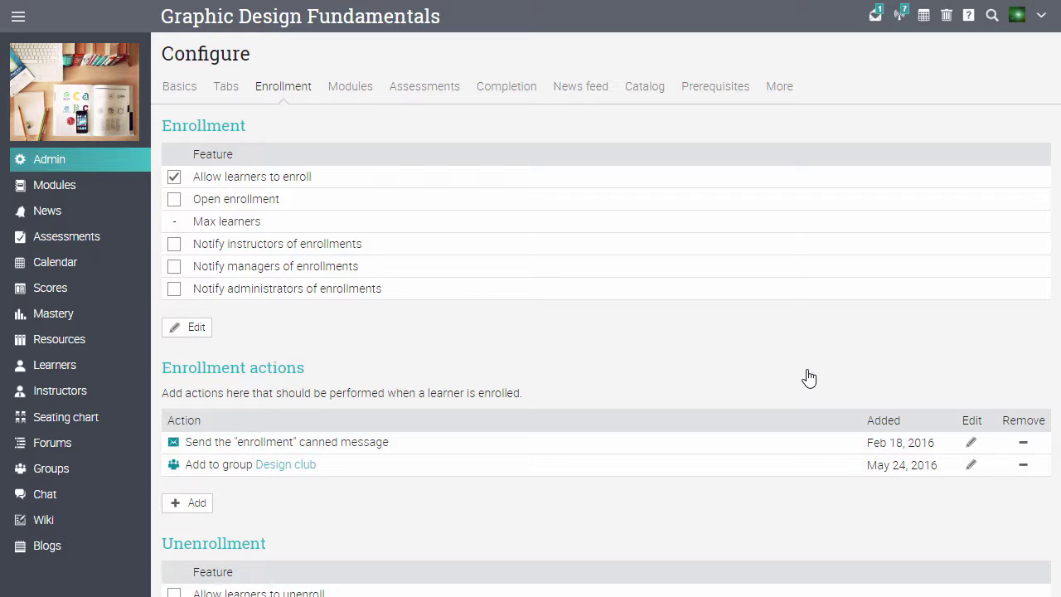
Add a completion action awarding Certificate of completion at a 75% threshold
left_click(518, 91)
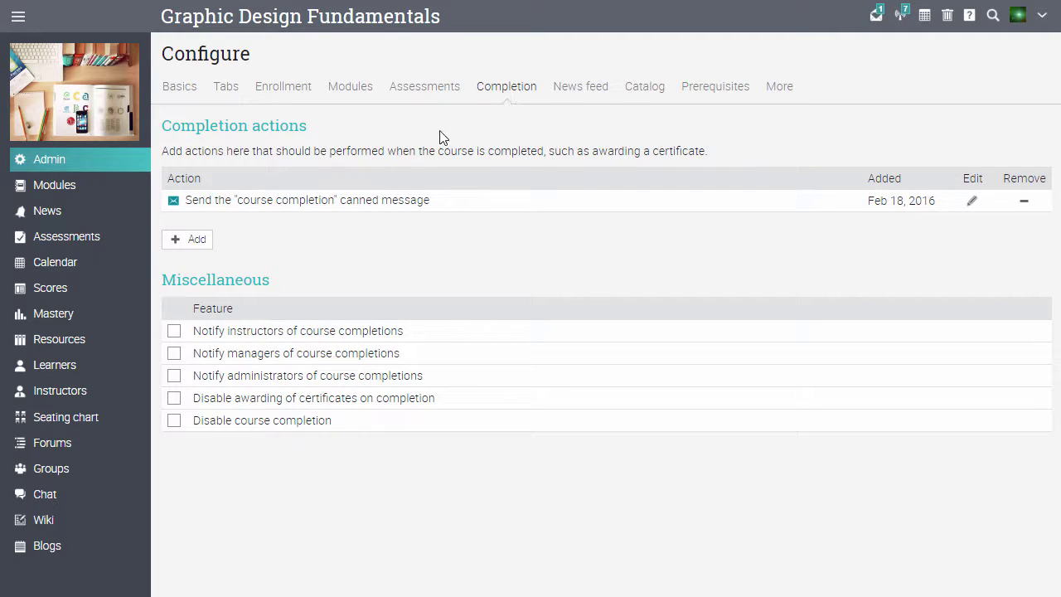
left_click(192, 240)
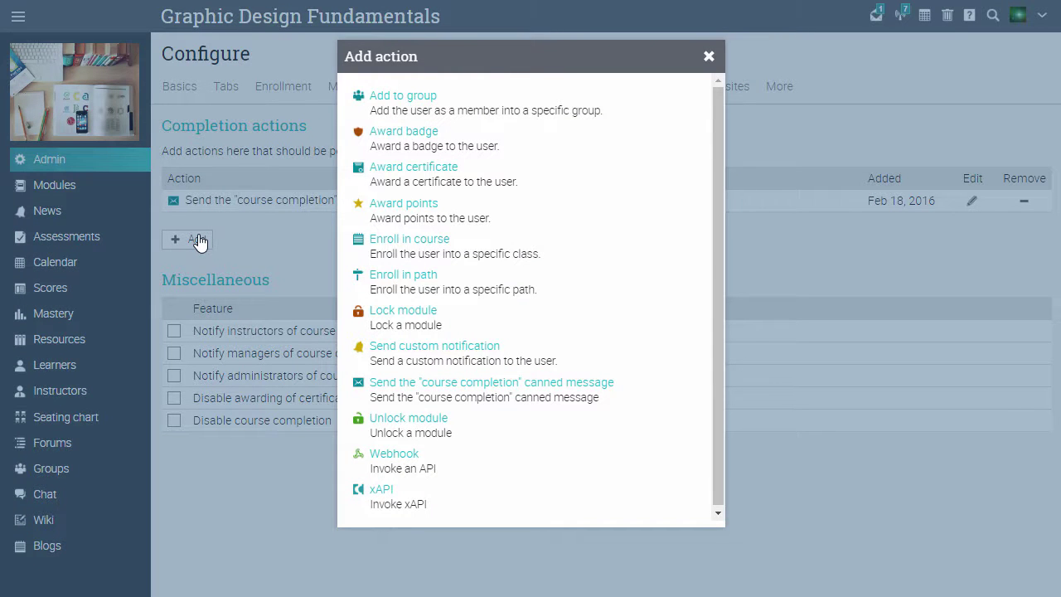
left_click(383, 169)
left_click(420, 101)
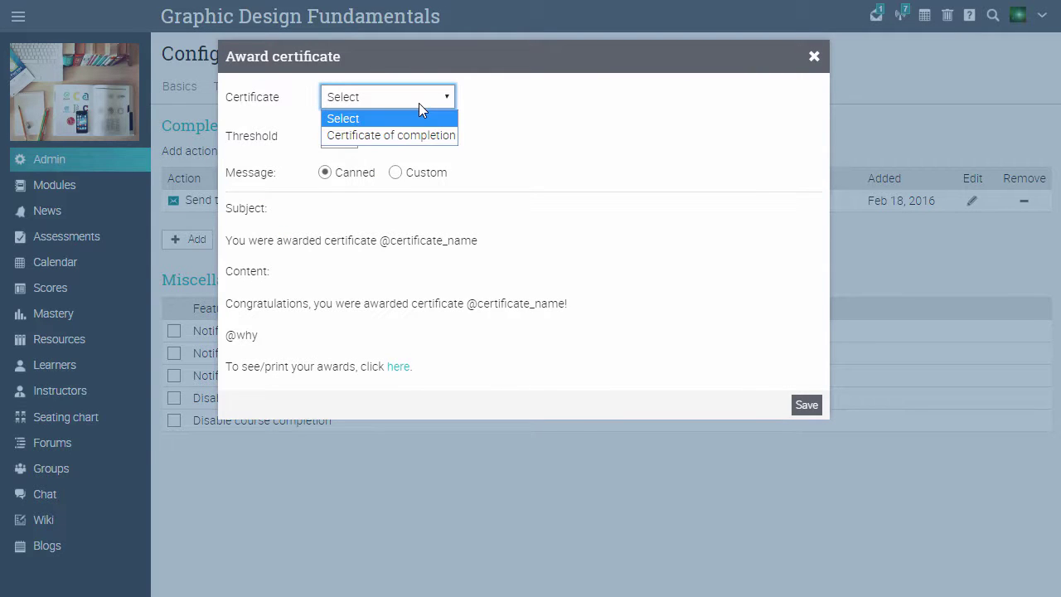
left_click(413, 136)
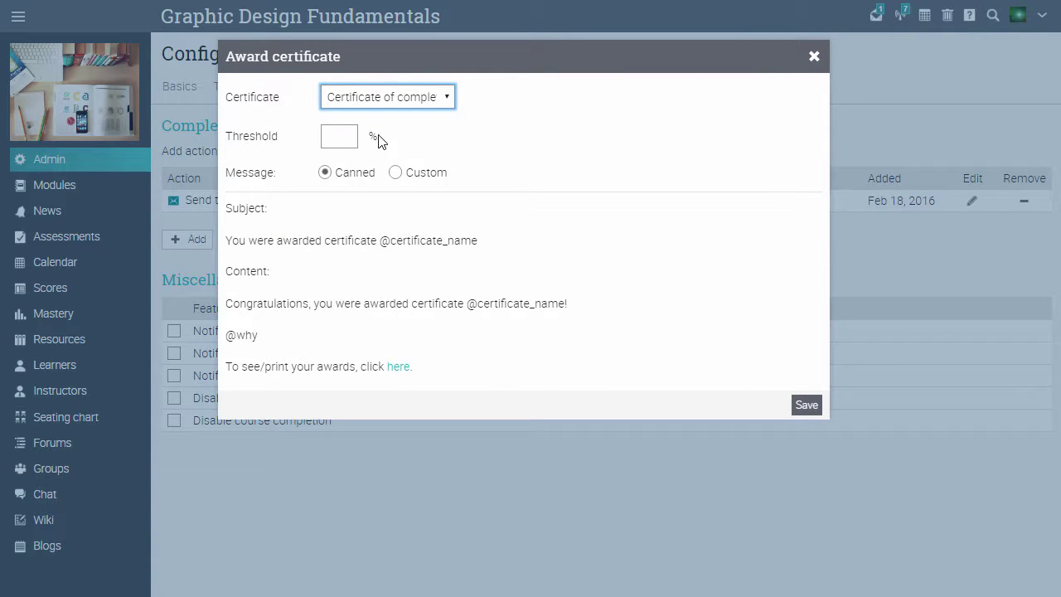
left_click(352, 136)
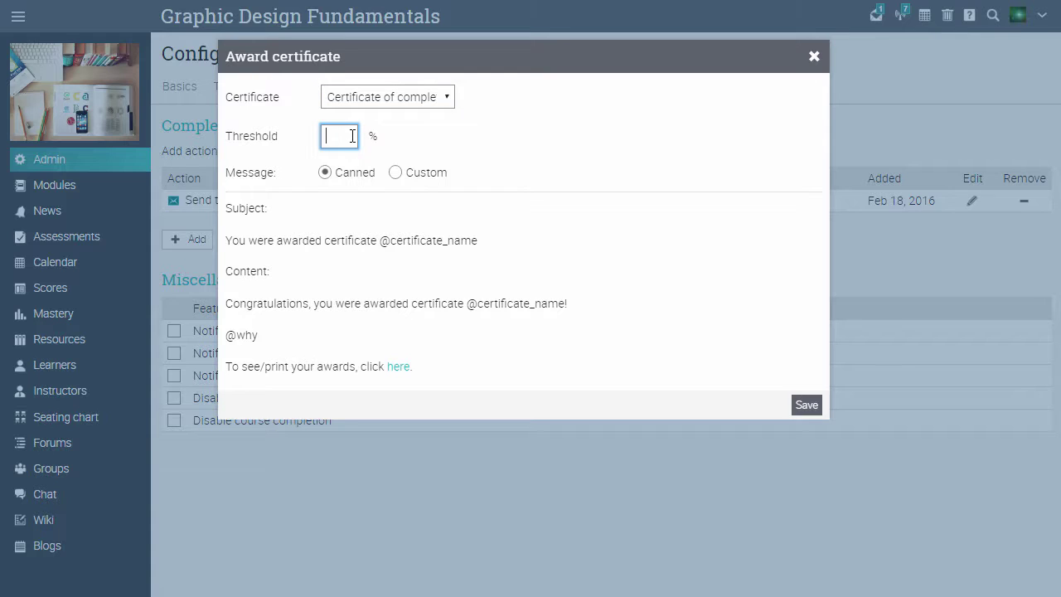
type("75")
left_click(804, 406)
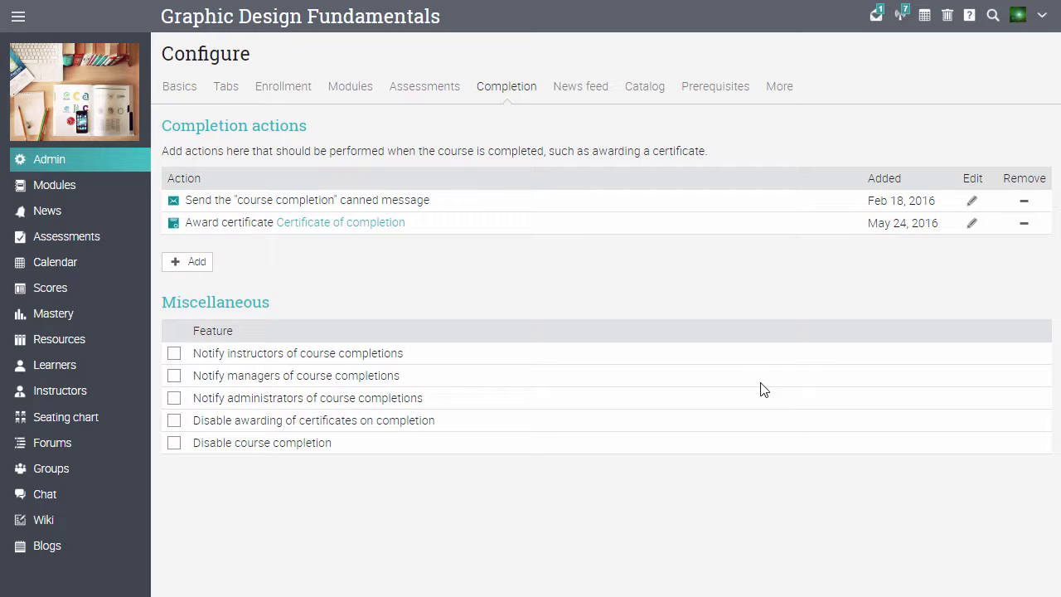
Open the Introduction module's Completion actions and start adding a new action
left_click(108, 189)
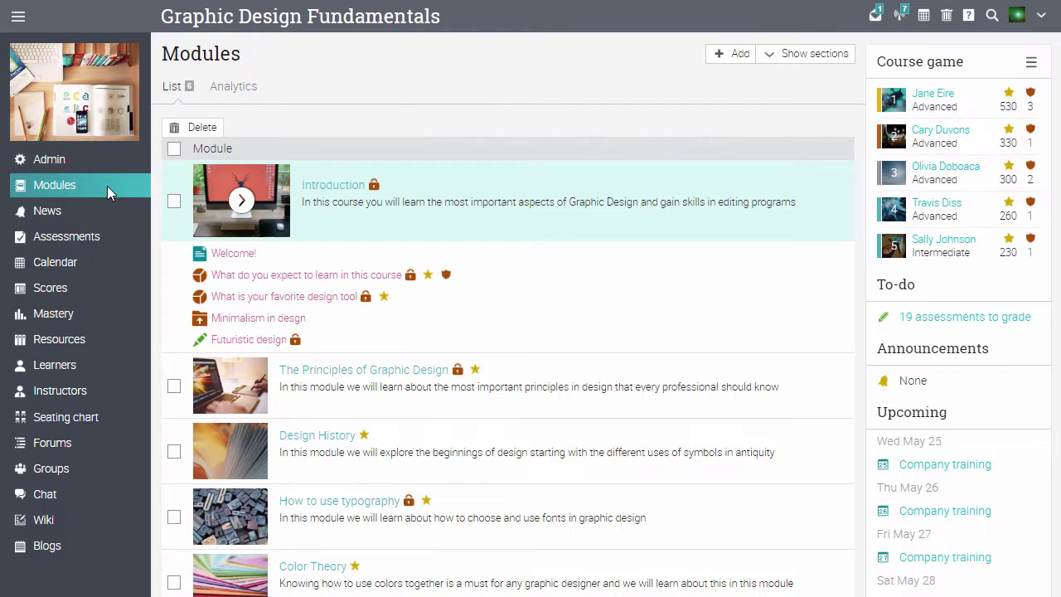
left_click(314, 190)
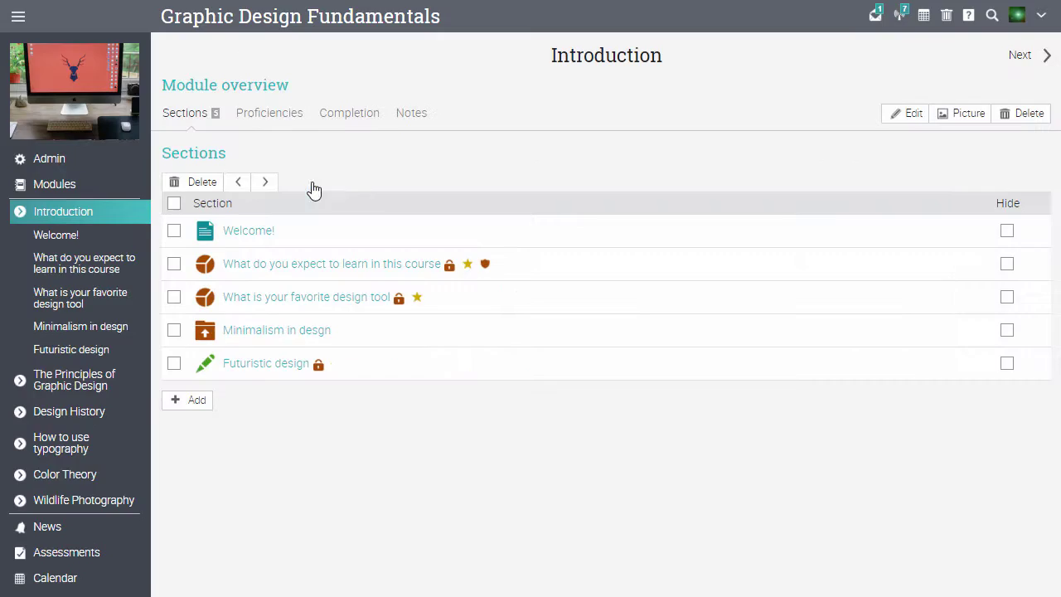
left_click(348, 116)
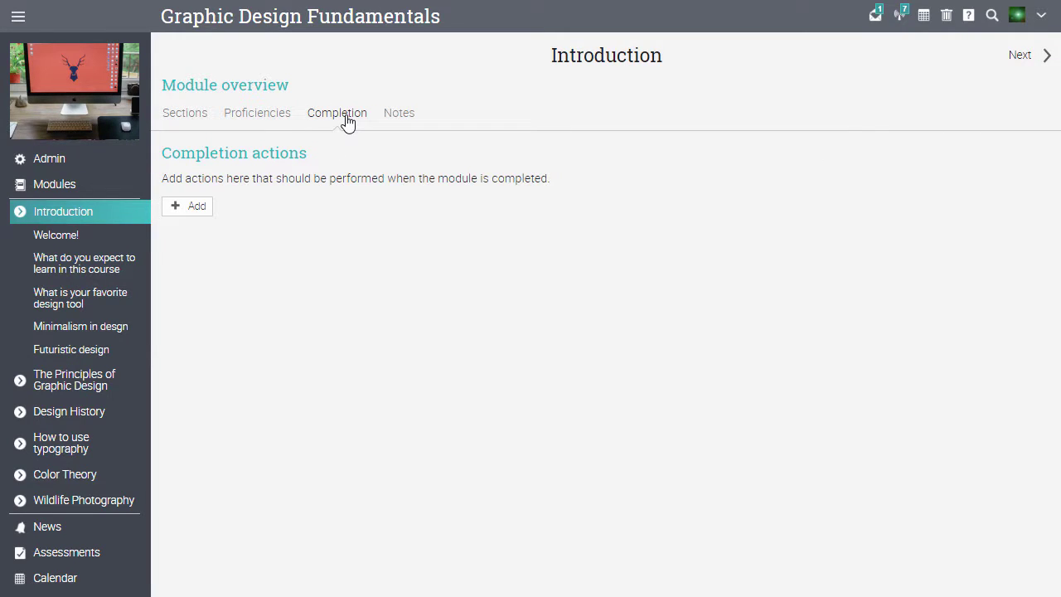
left_click(183, 207)
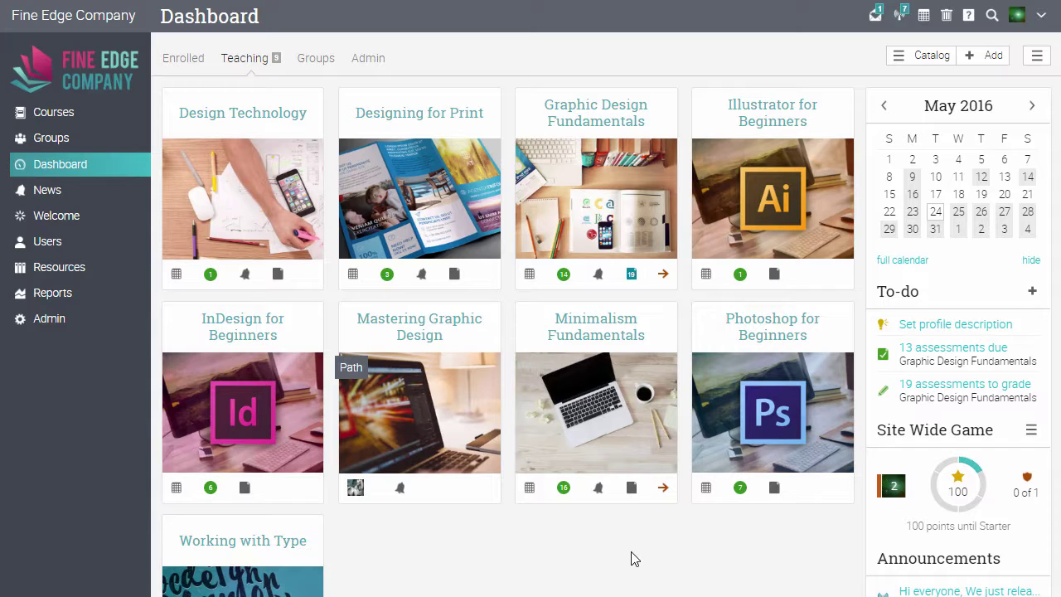
mouse_move(51, 138)
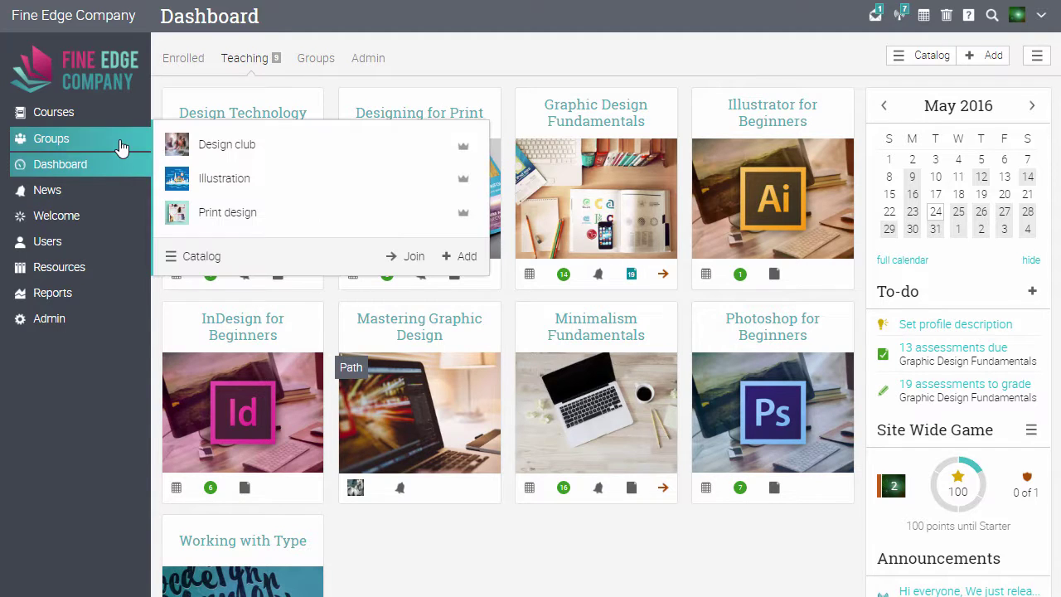
Add a Design club membership action enrolling new members in the Mastering Graphic Design path
left_click(219, 149)
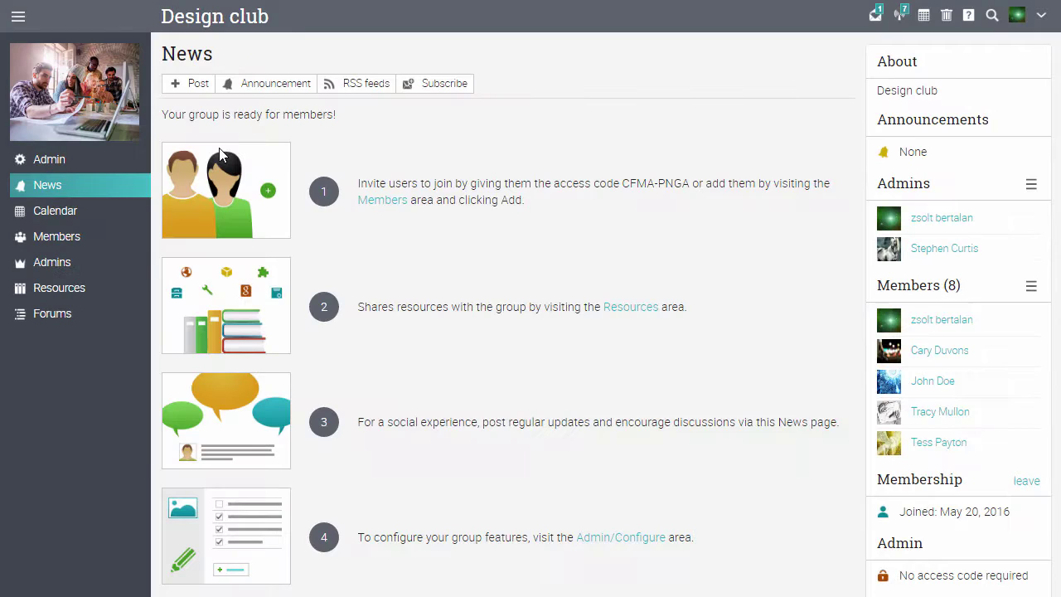
mouse_move(50, 160)
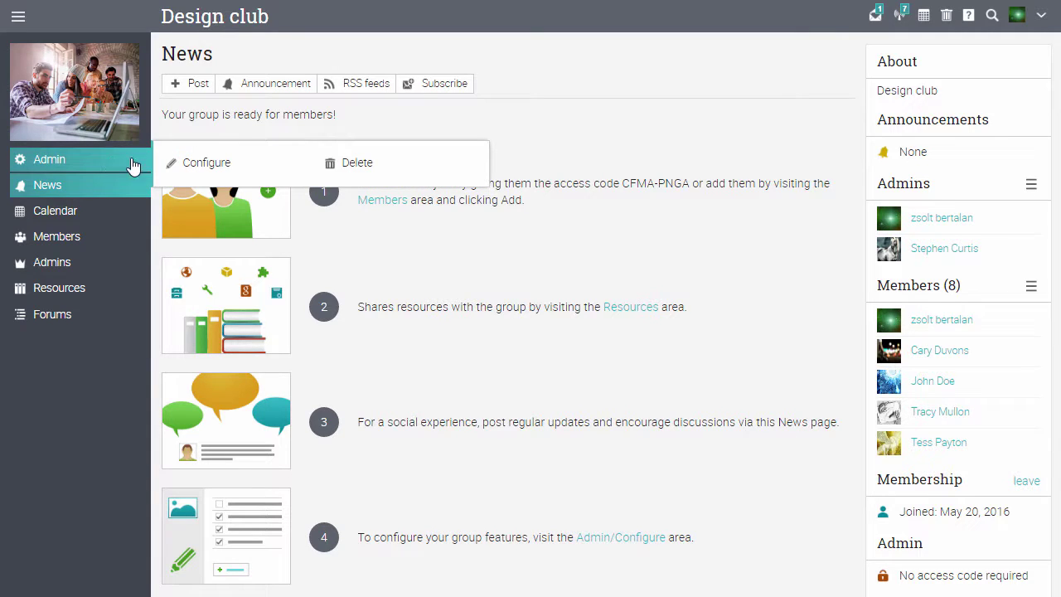
left_click(211, 164)
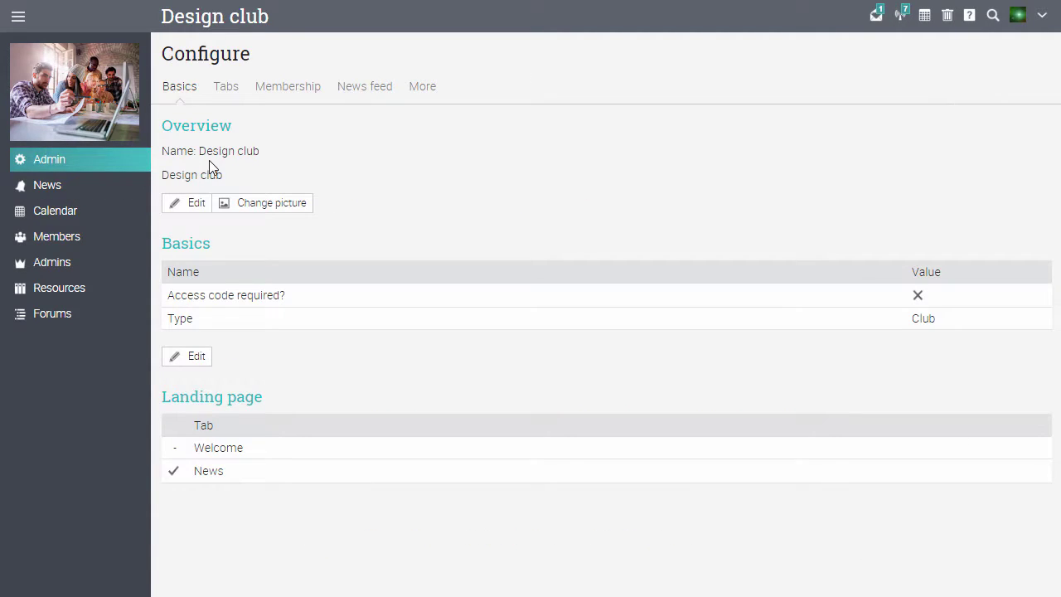
left_click(285, 92)
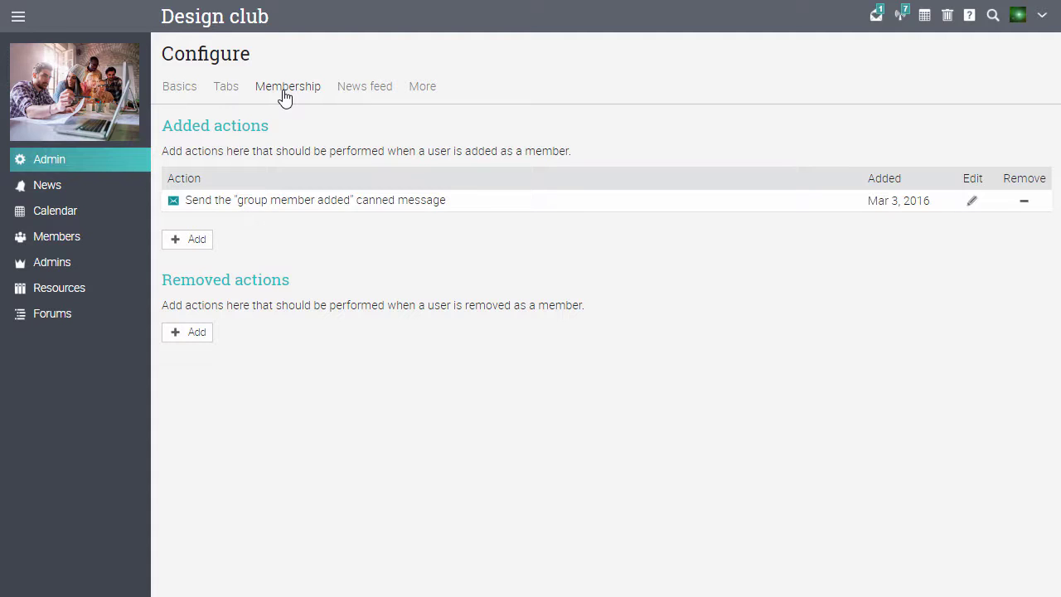
left_click(197, 243)
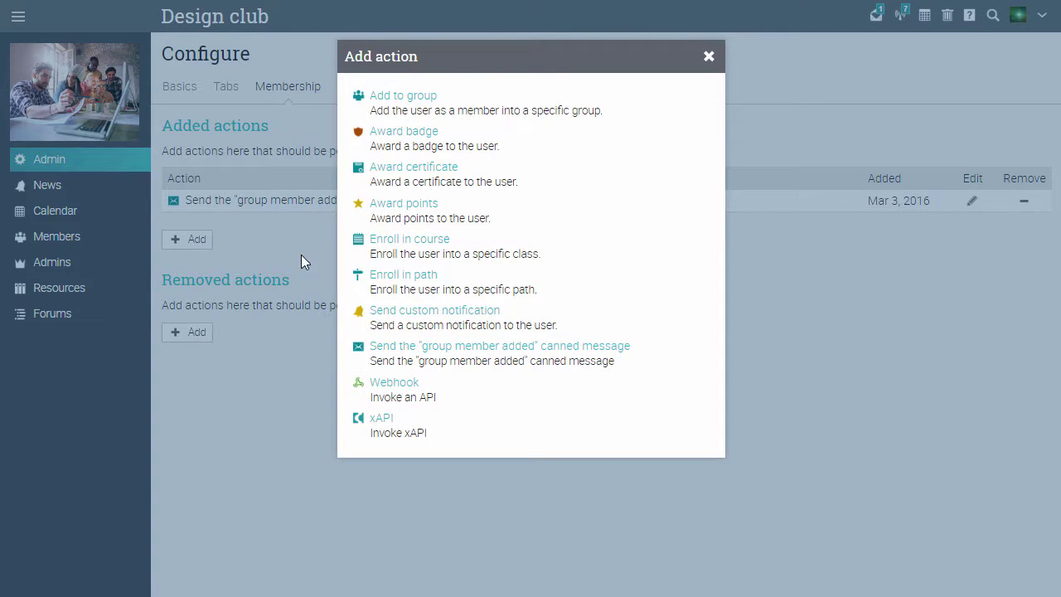
left_click(384, 277)
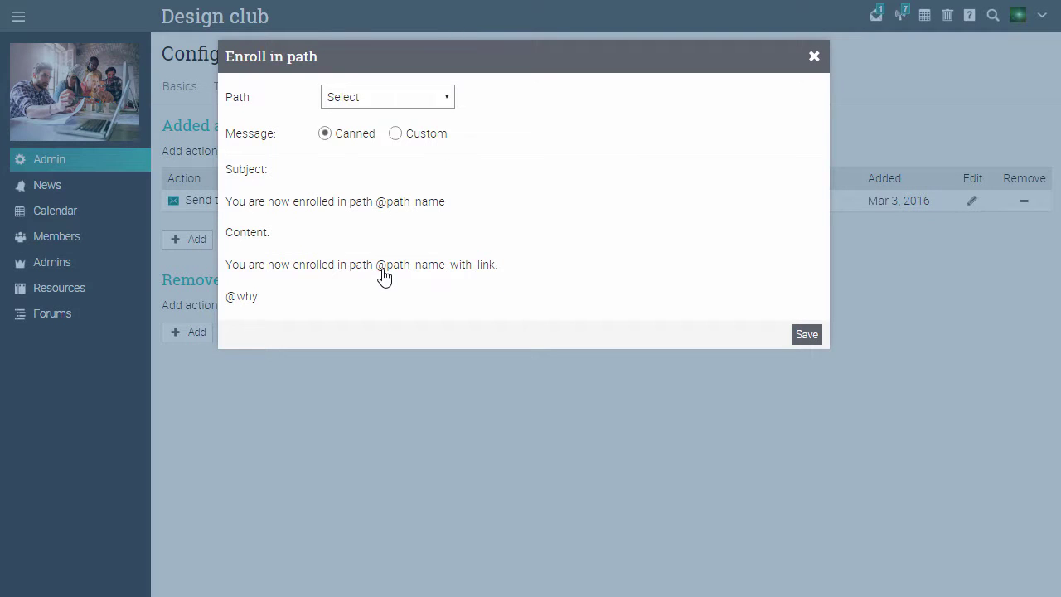
left_click(443, 106)
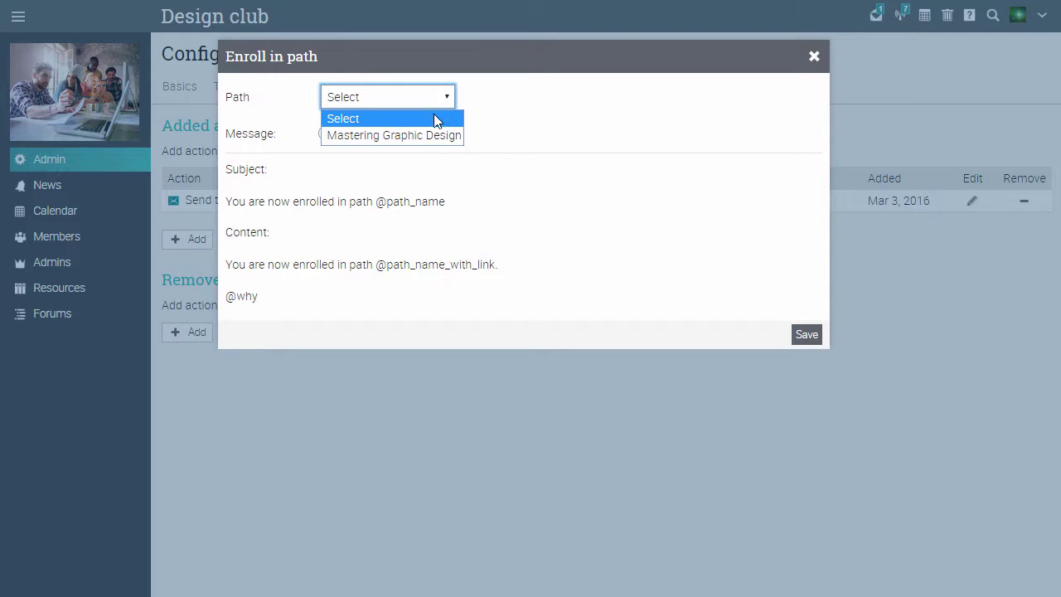
left_click(427, 136)
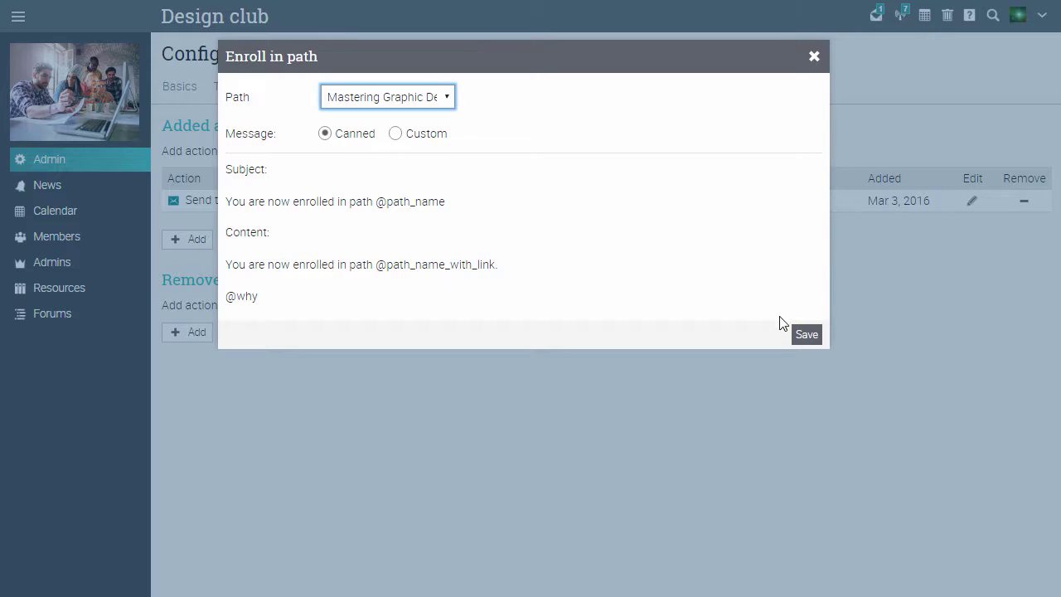
left_click(812, 342)
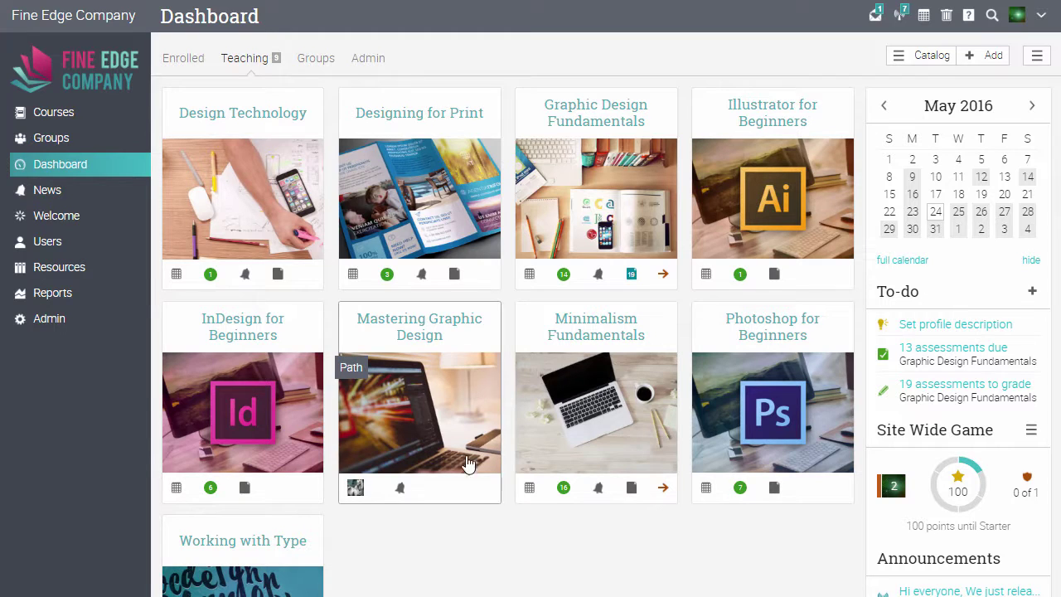
Open the Mastering Graphic Design path's Enrollment configuration settings
left_click(414, 413)
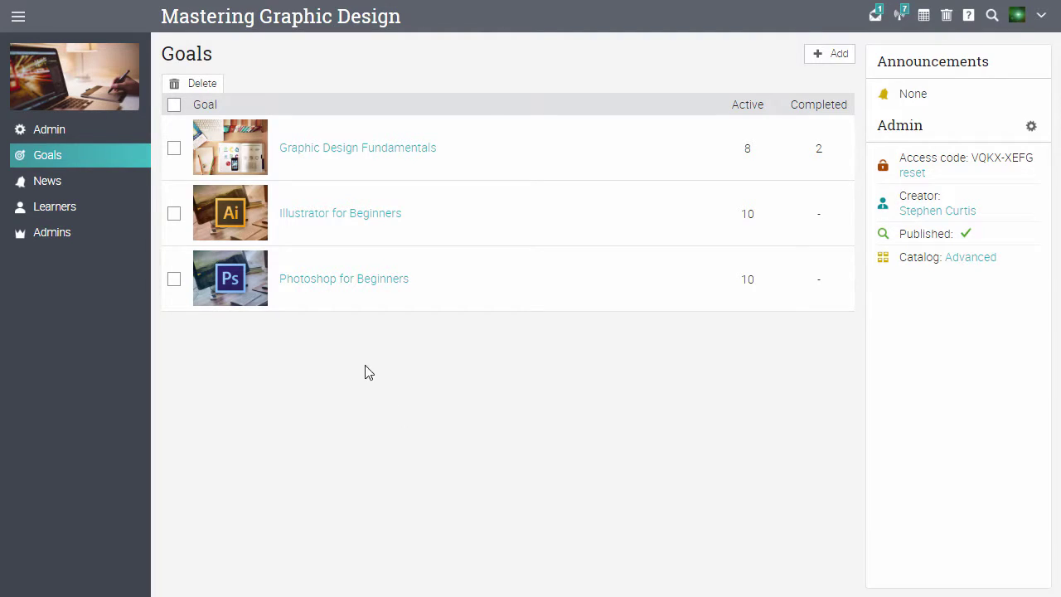
mouse_move(79, 129)
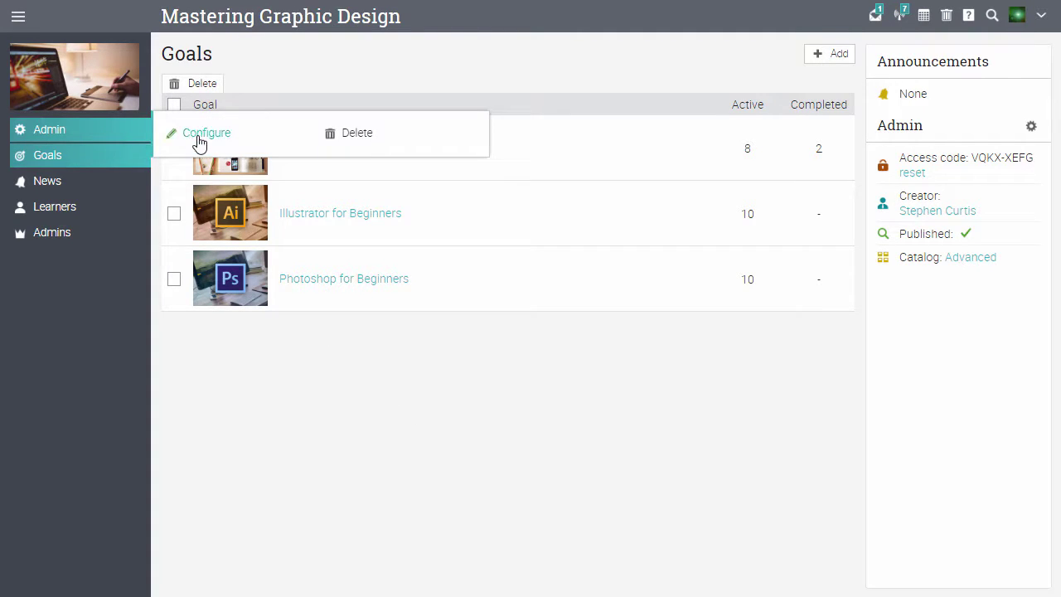
left_click(199, 143)
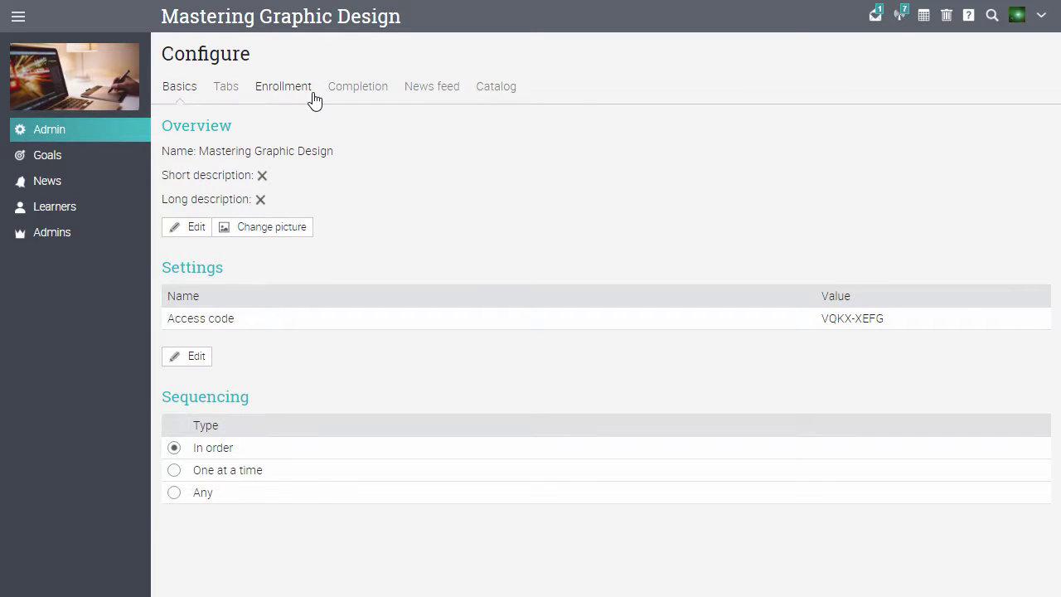
left_click(314, 99)
scroll(315, 100, "down", 2)
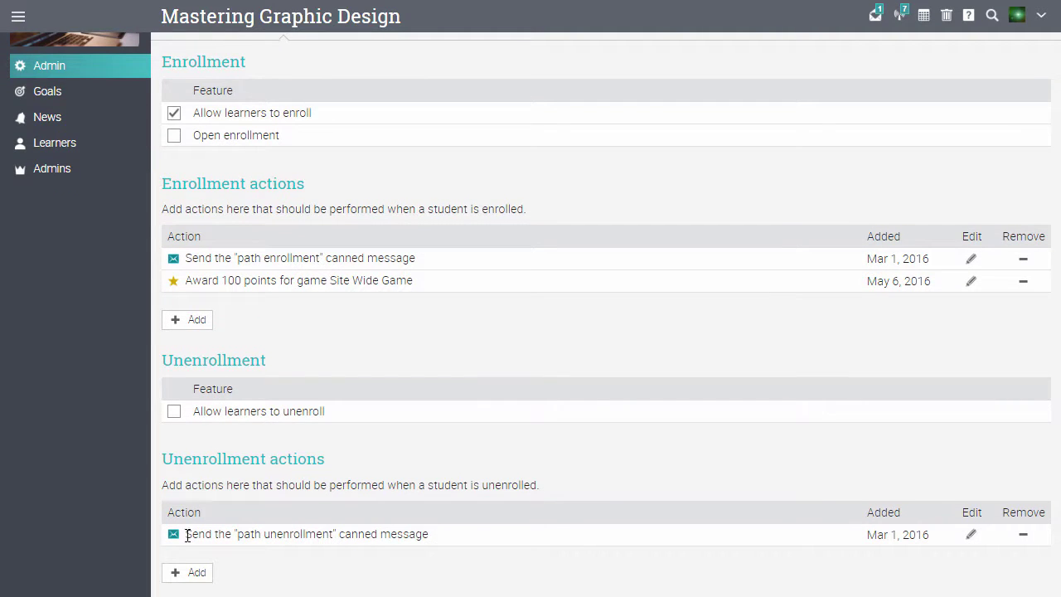
Add an unenrollment notification 'Successful unenrollment' with content 'Good luck in the following courses!'
left_click(191, 573)
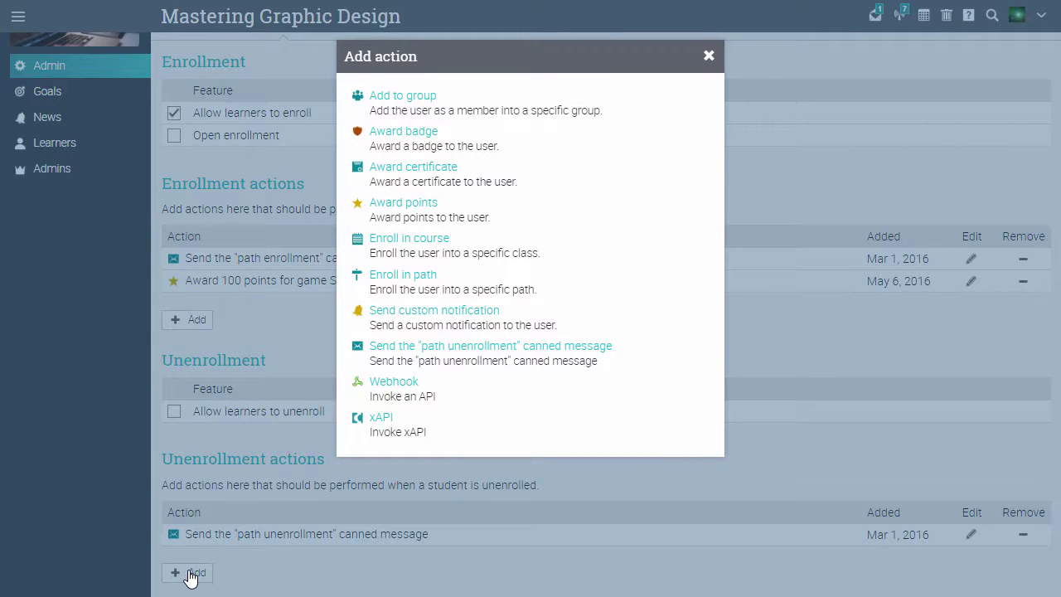
left_click(407, 320)
type("Successful unenrollment")
left_click(406, 322)
type("Good luck in the following courses!")
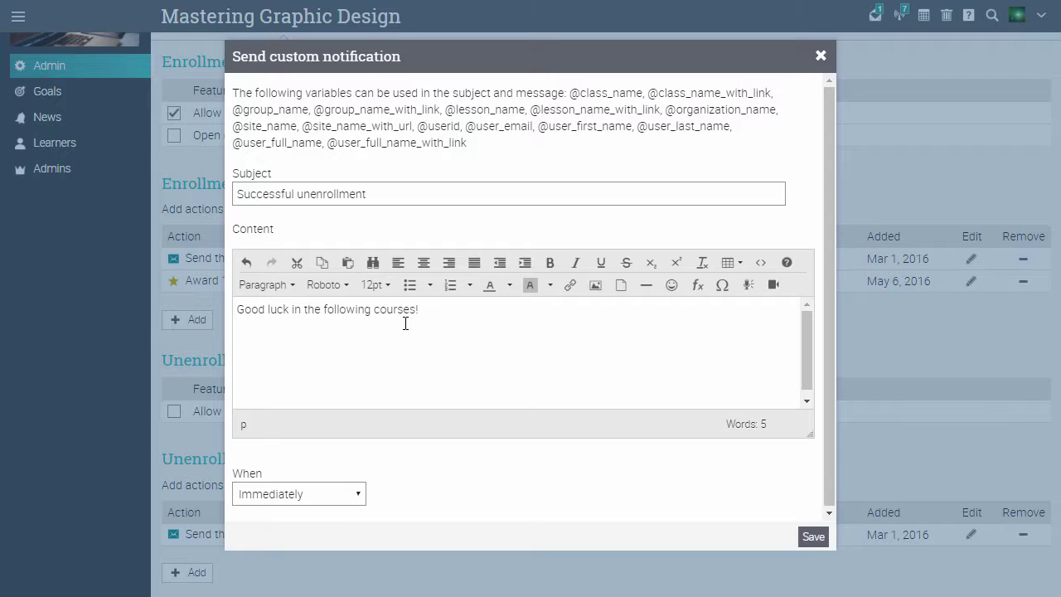
left_click(811, 537)
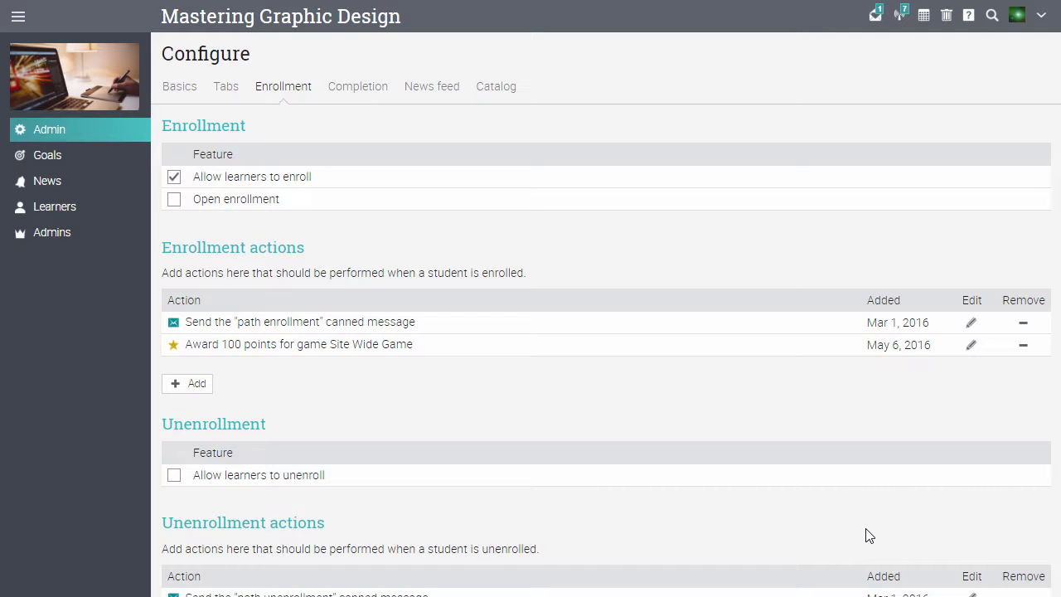
Show the Rules tab of the Admin > Accounts page
left_click(15, 24)
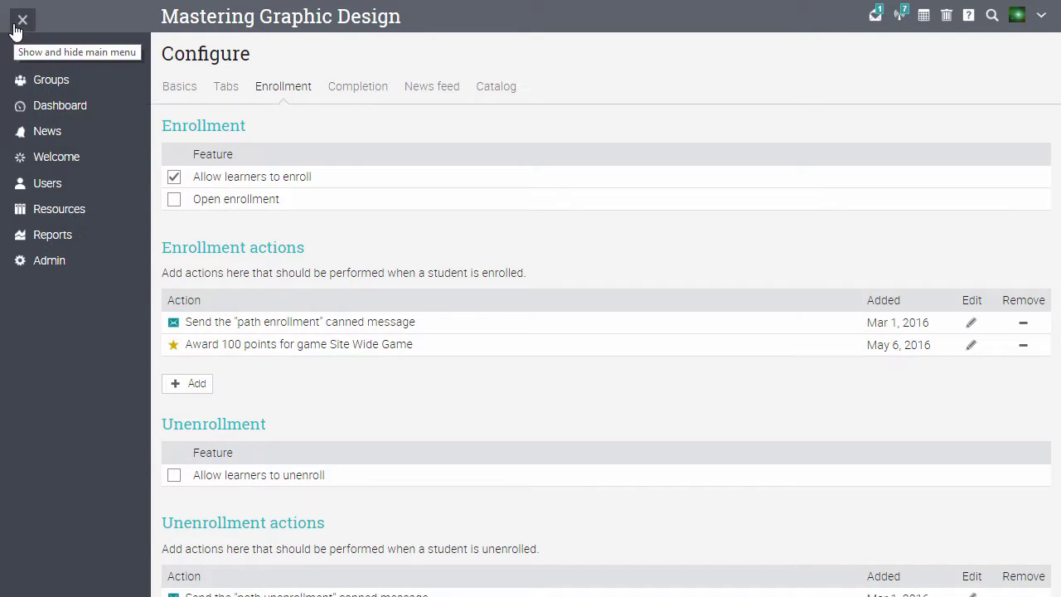
mouse_move(80, 260)
left_click(199, 297)
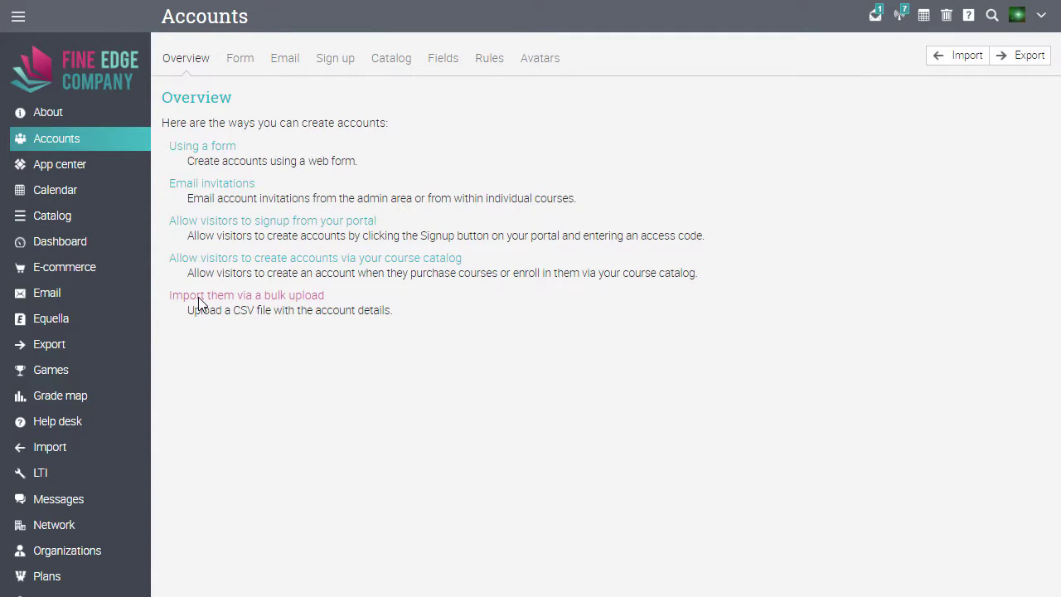
left_click(490, 66)
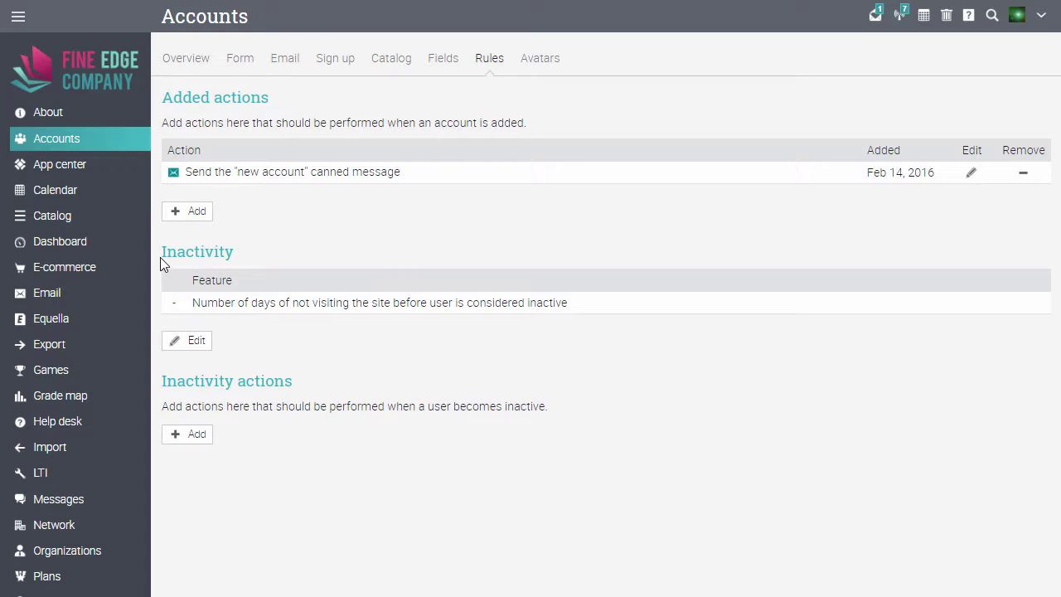
Add an account-added action enrolling only Design company learners in Graphic Design Fundamentals
left_click(188, 217)
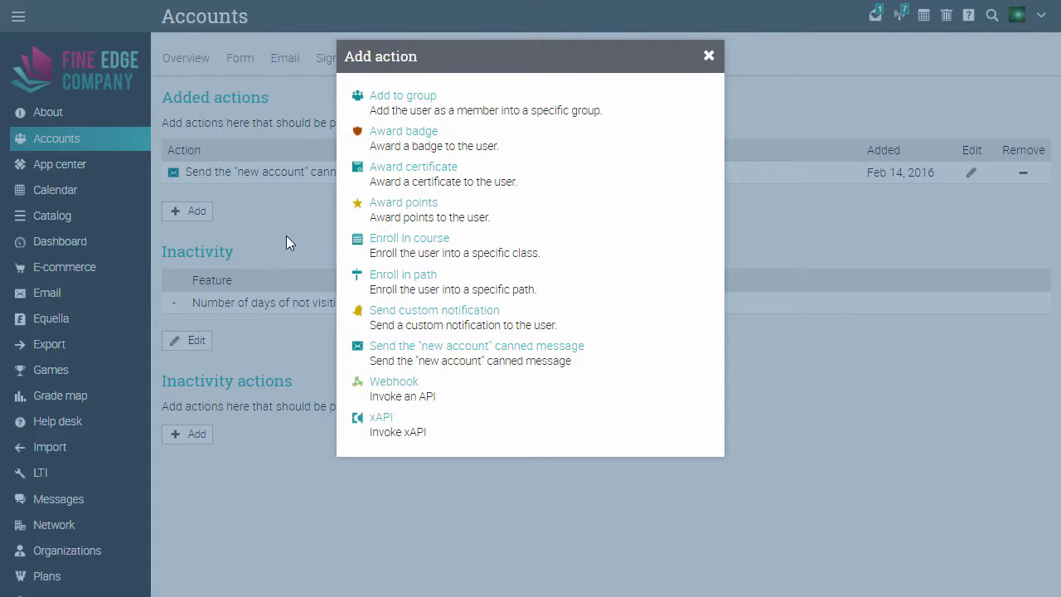
left_click(388, 242)
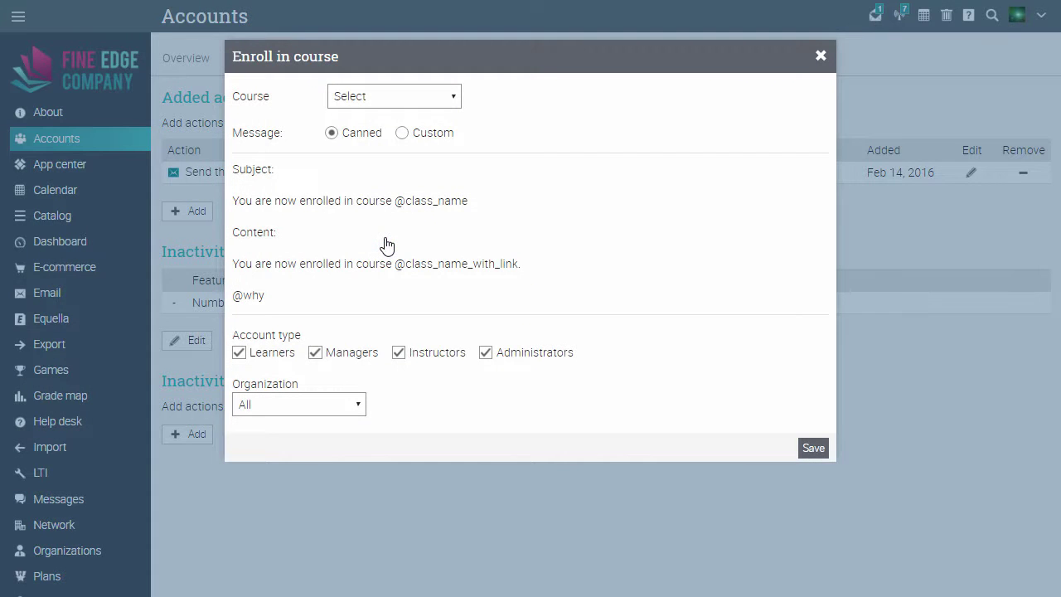
left_click(448, 96)
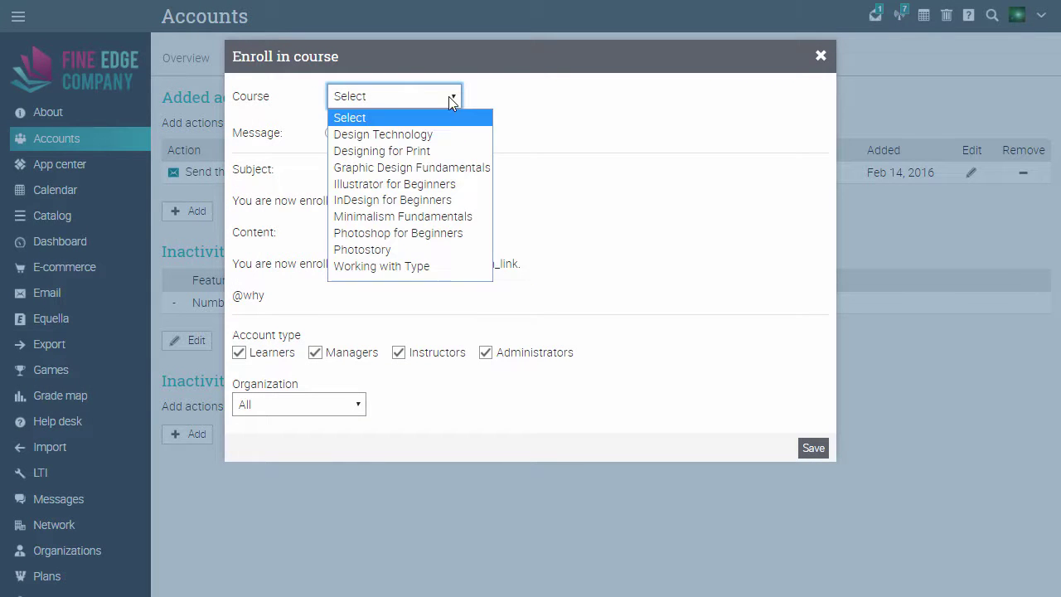
left_click(439, 168)
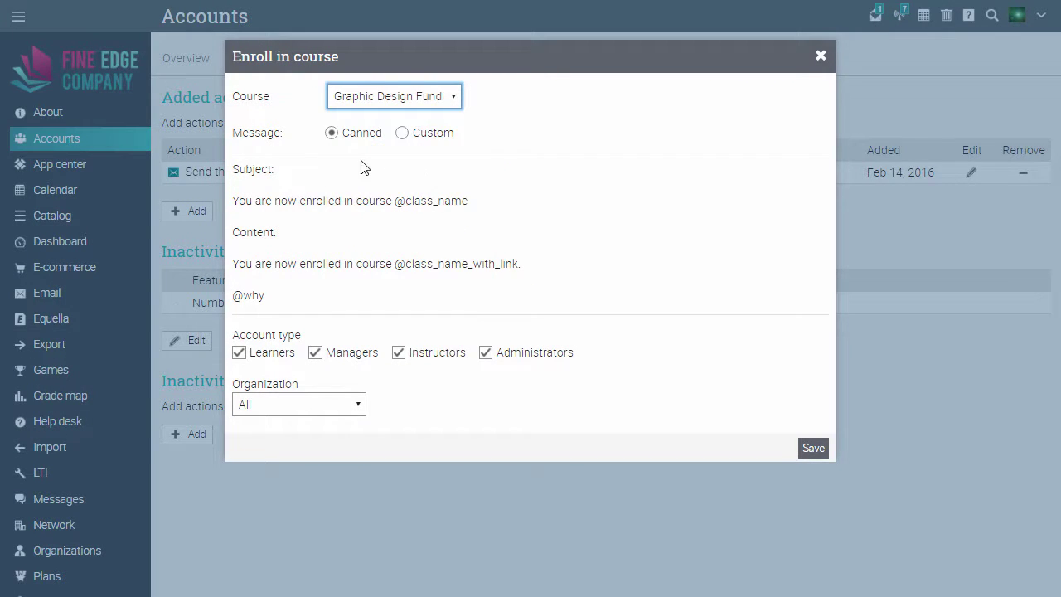
left_click(315, 353)
left_click(398, 352)
left_click(486, 352)
left_click(355, 408)
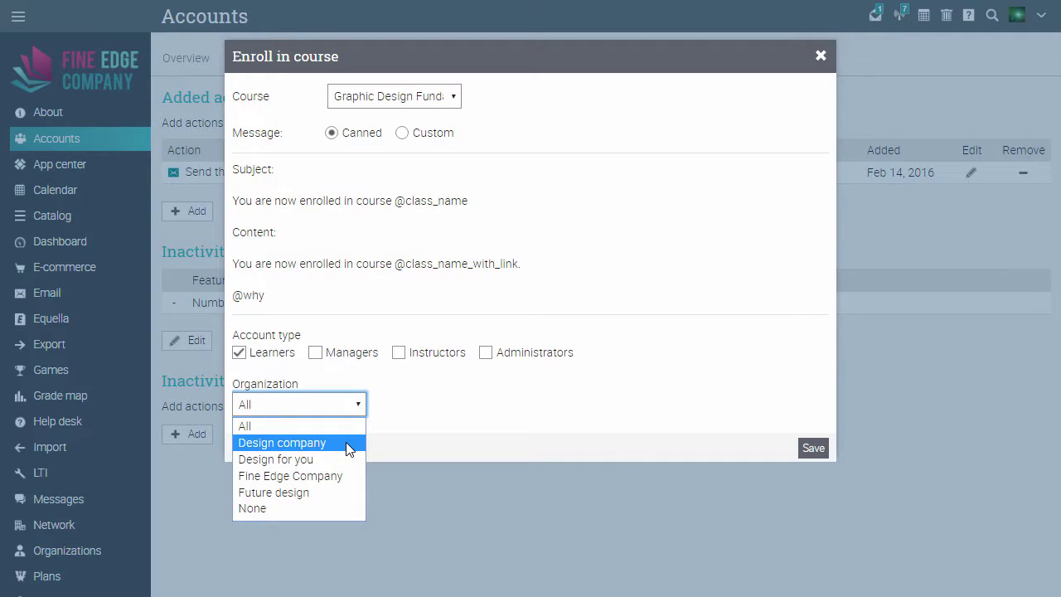
left_click(347, 441)
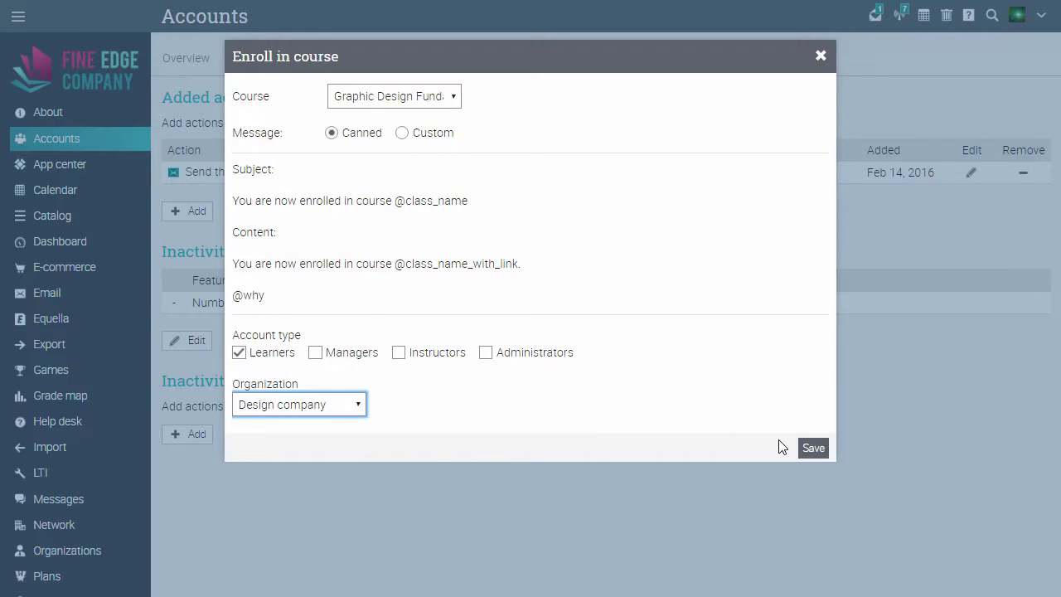
left_click(813, 449)
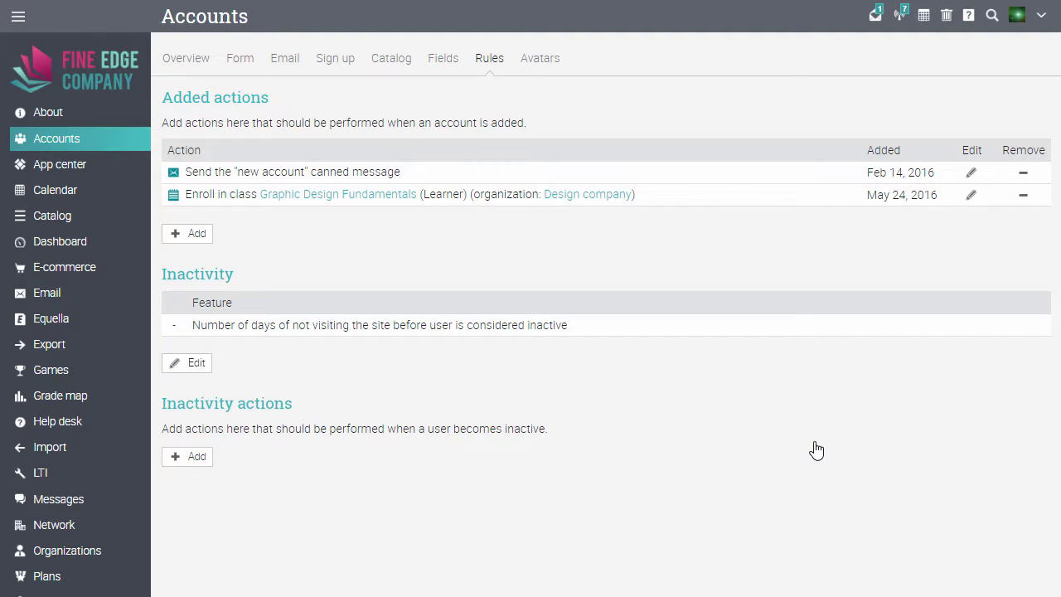